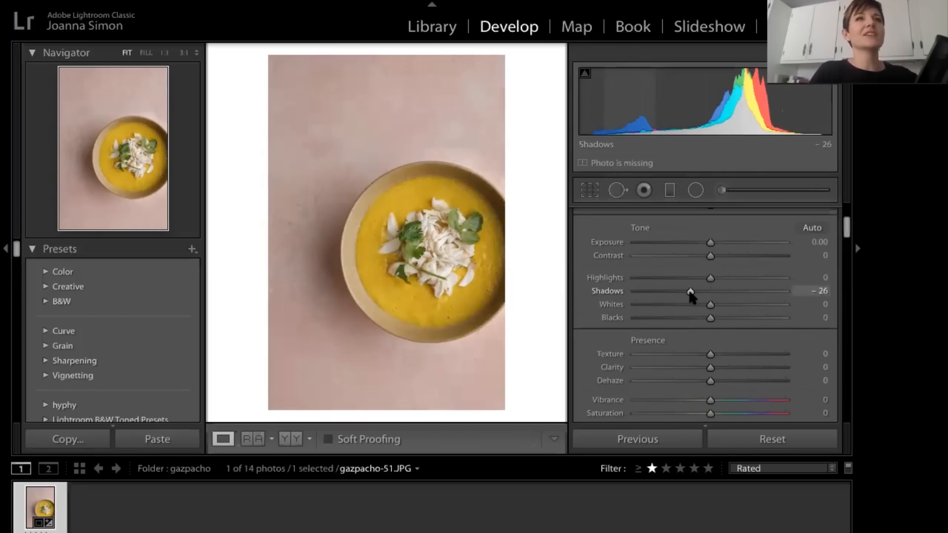
# Step: Reset the basic Shadows tone adjustment to 0
pyautogui.moveTo(691, 293); pyautogui.dragTo(711, 300)
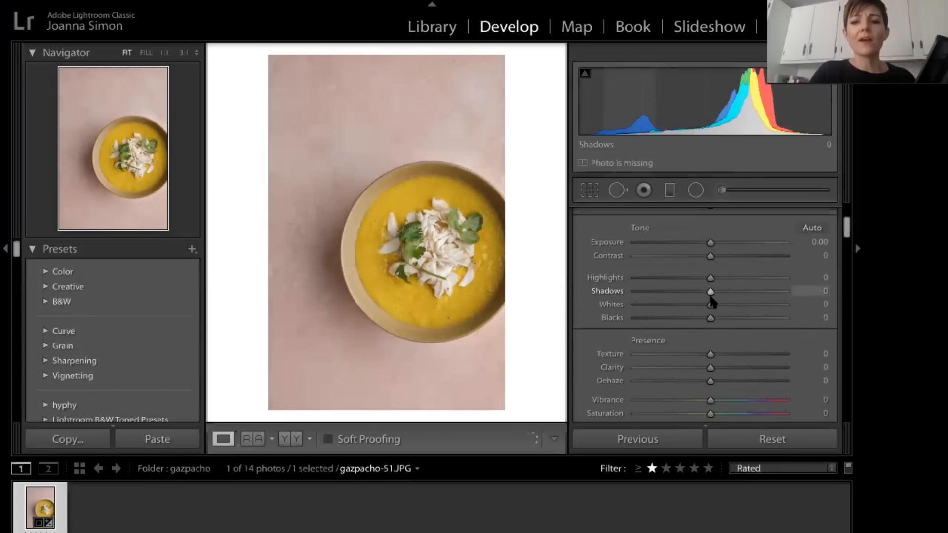
# Step: Try the tone curve's Shadows region at different strengths, including +41, +7 and +46
pyautogui.scroll(-5, 720, 316)
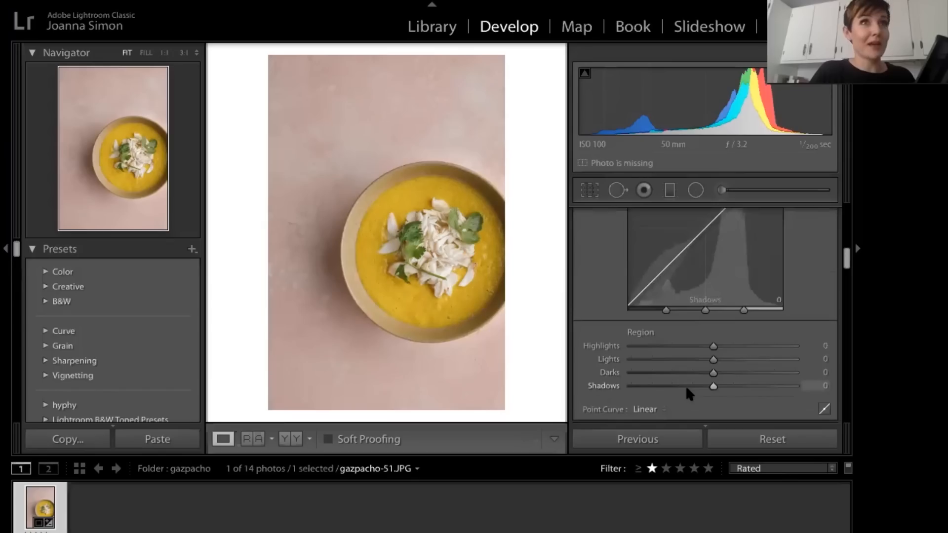
pyautogui.click(746, 387)
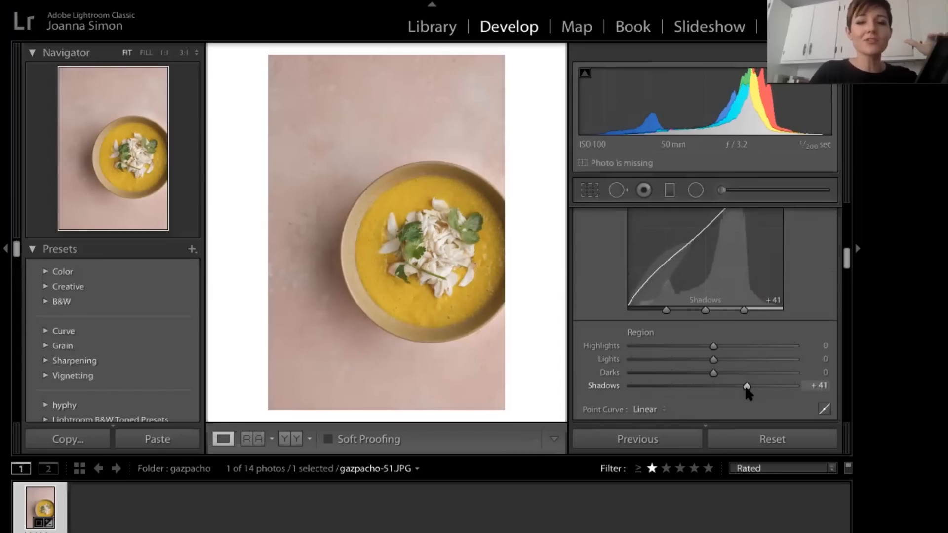
pyautogui.moveTo(746, 388); pyautogui.dragTo(718, 386)
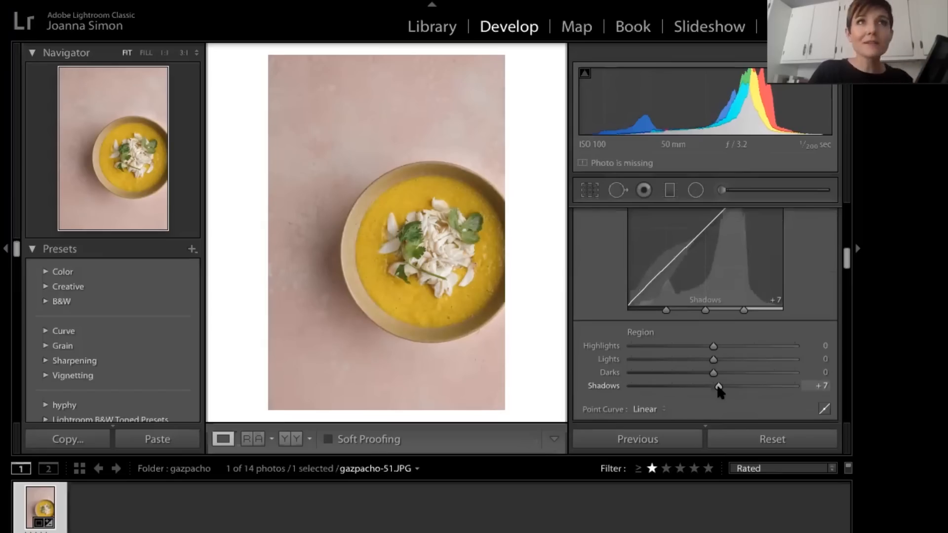
pyautogui.moveTo(726, 388); pyautogui.dragTo(750, 388)
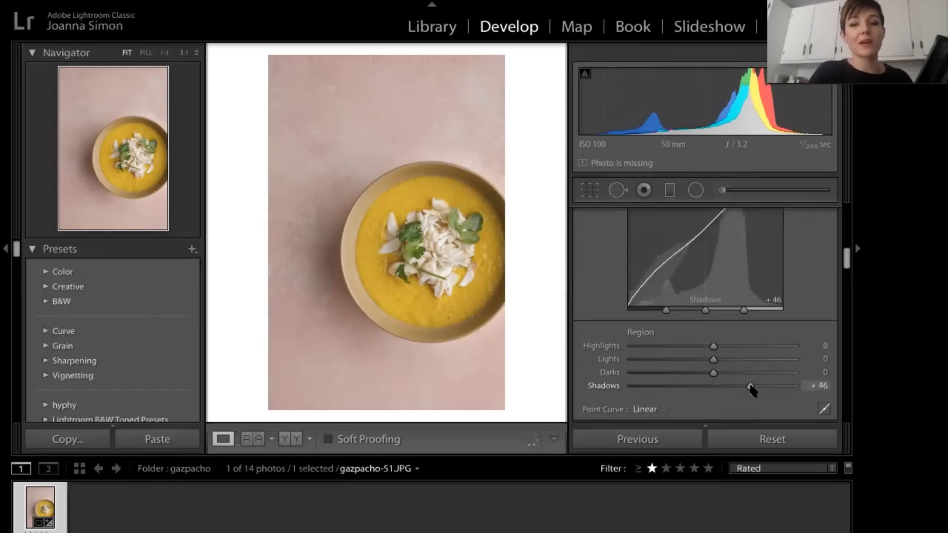
pyautogui.moveTo(683, 388); pyautogui.dragTo(703, 390)
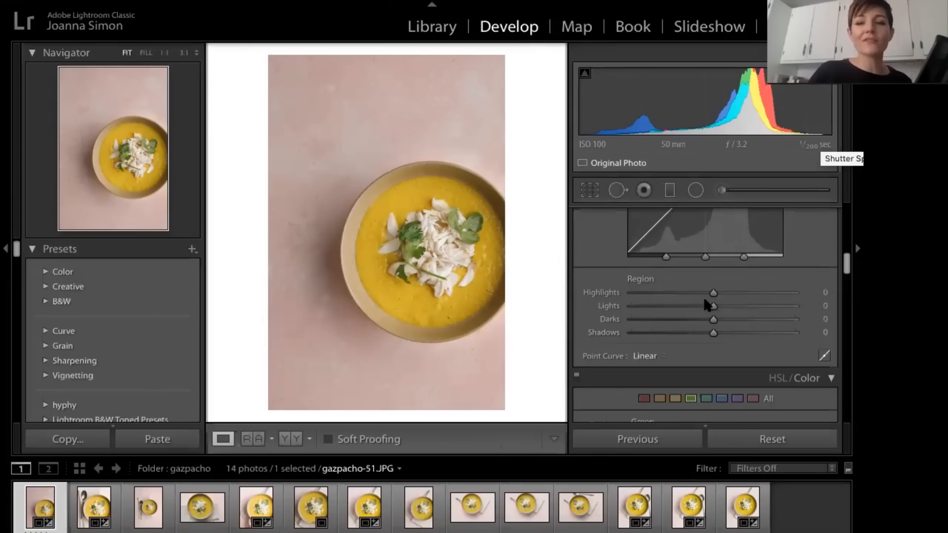
# Step: Set the tone curve regions to Lights +28, Darks +10 and Shadows −28, and compare the photo with its before version
pyautogui.moveTo(714, 307); pyautogui.dragTo(737, 311)
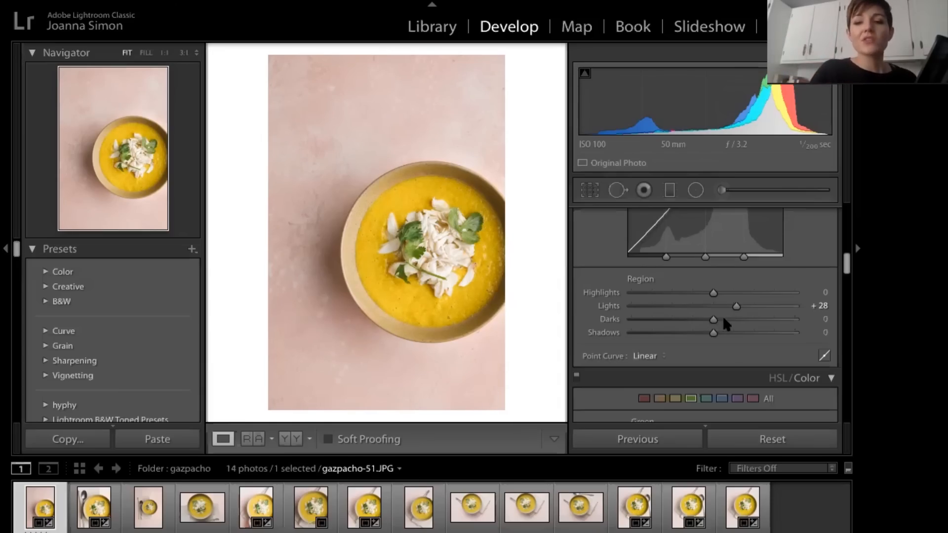
pyautogui.moveTo(713, 320); pyautogui.dragTo(724, 326)
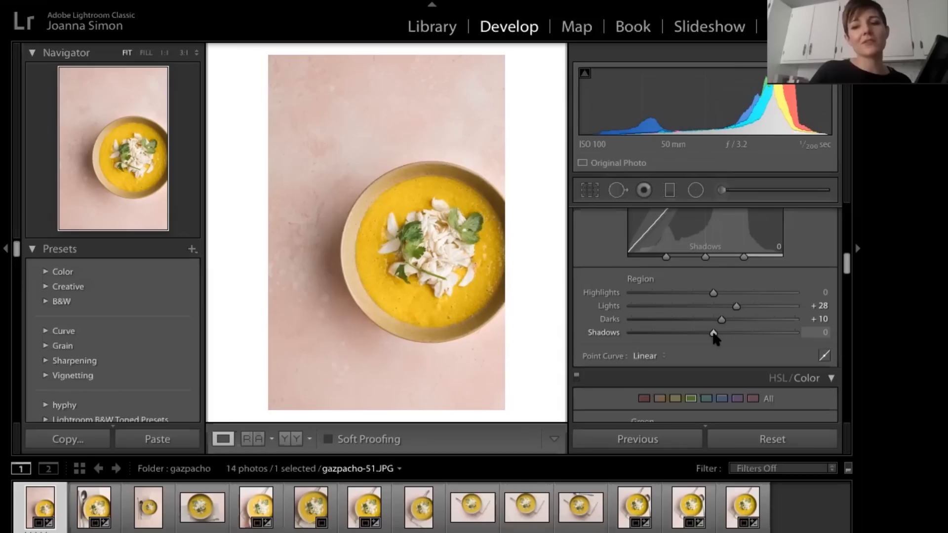
pyautogui.moveTo(713, 333); pyautogui.dragTo(690, 340)
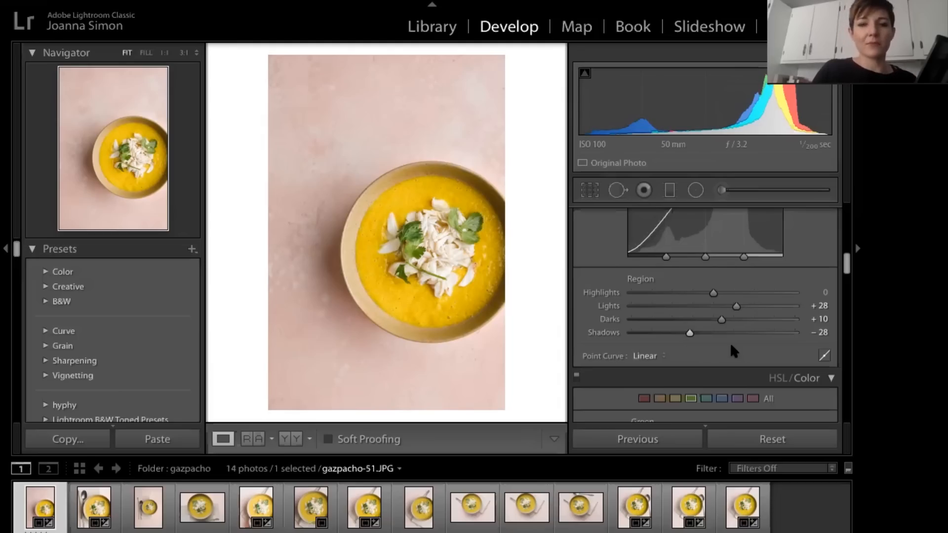
pyautogui.press('\\')
pyautogui.press('\\')
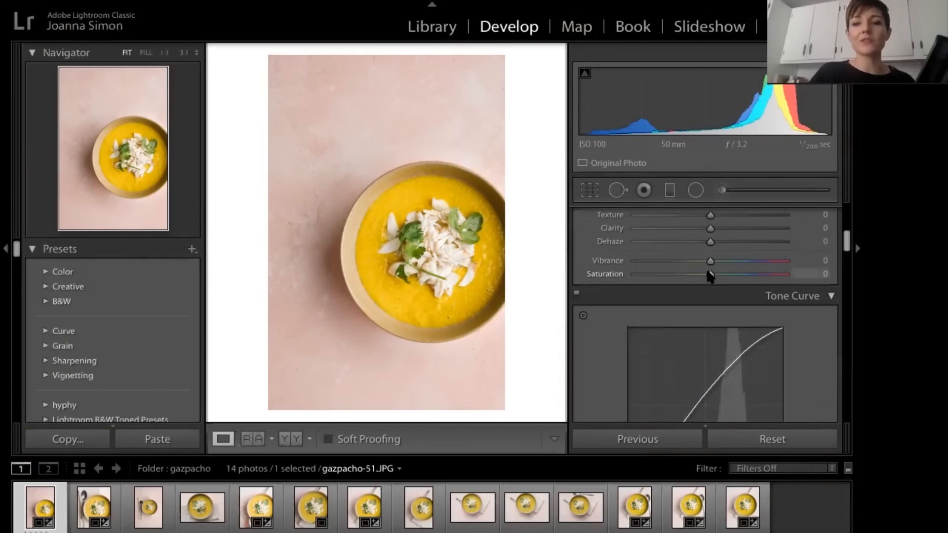
# Step: Set Saturation to −15 and Vibrance to +7, and compare the photo with its before version
pyautogui.moveTo(708, 275); pyautogui.dragTo(702, 274)
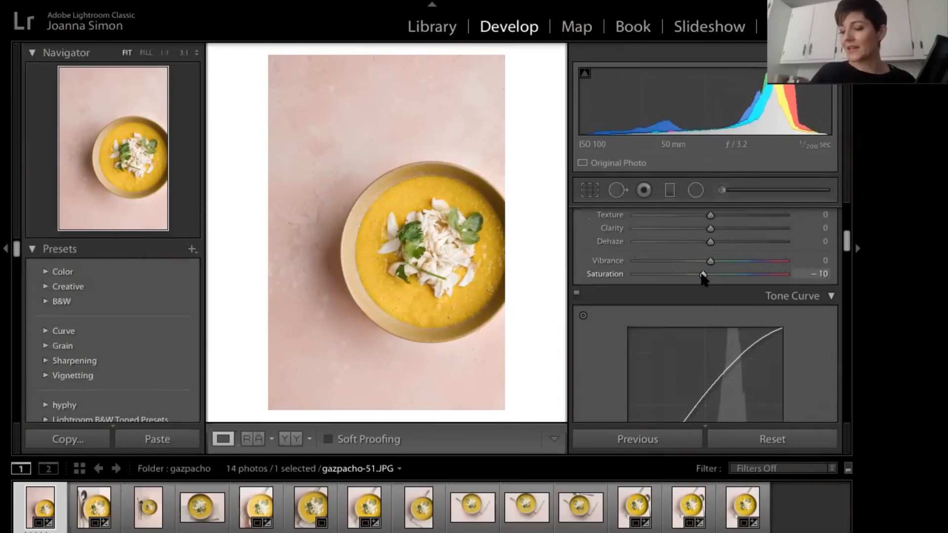
pyautogui.moveTo(701, 276); pyautogui.dragTo(699, 275)
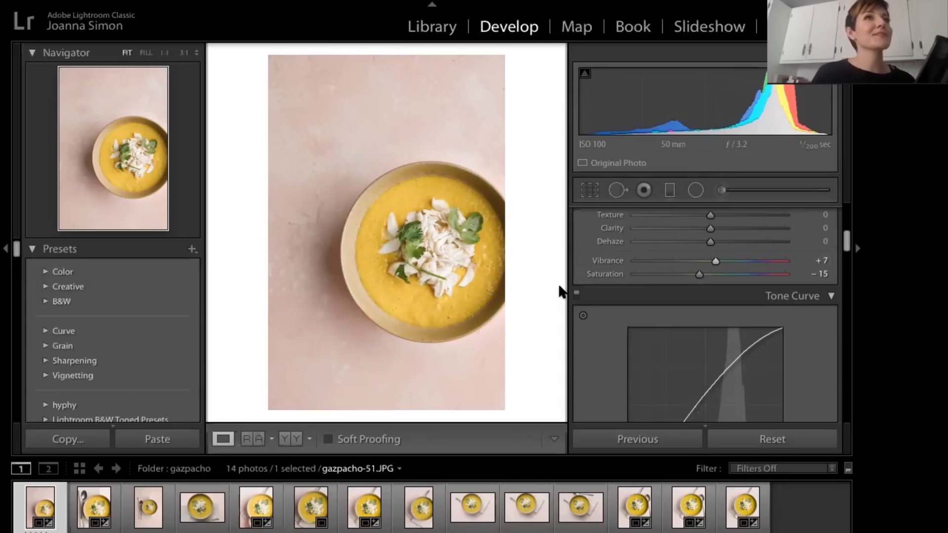
pyautogui.press('\\')
pyautogui.press('\\')
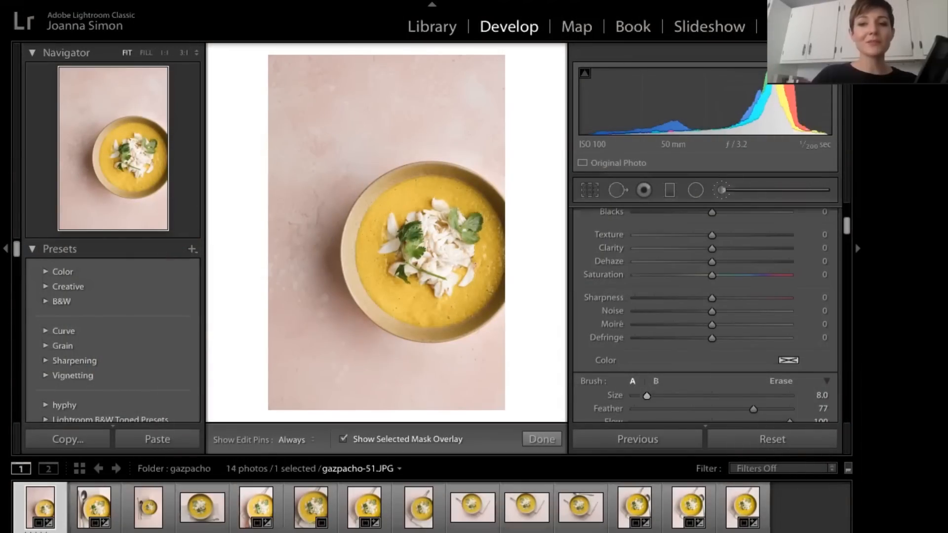
# Step: Paint an Adjustment Brush mask over the white garnish in the middle of the soup, with brush size 6.2 and Auto Mask on
pyautogui.click(721, 188)
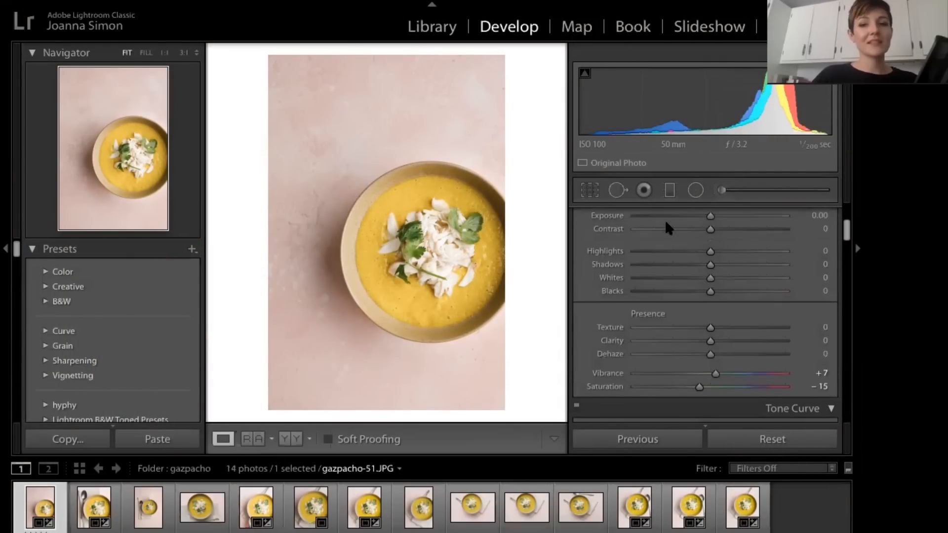
pyautogui.press('k')
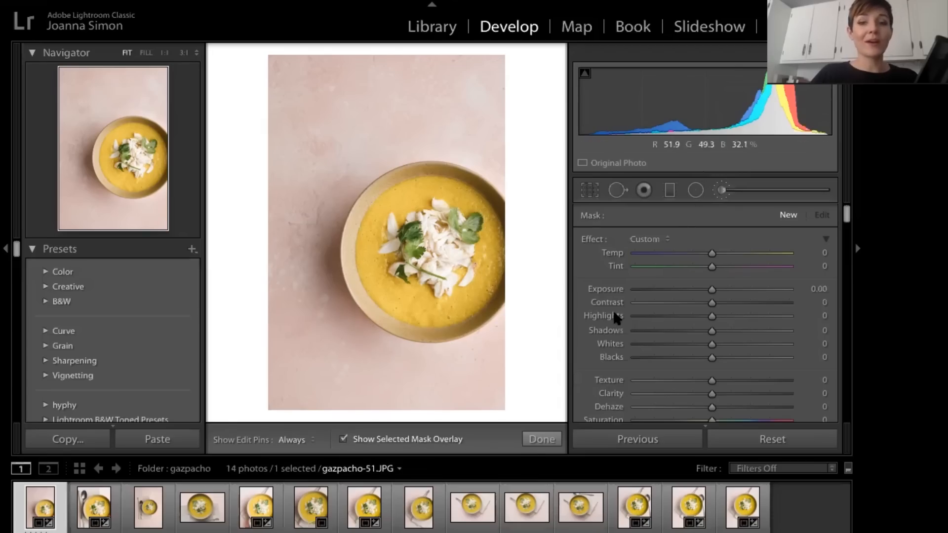
pyautogui.scroll(-6, 608, 331)
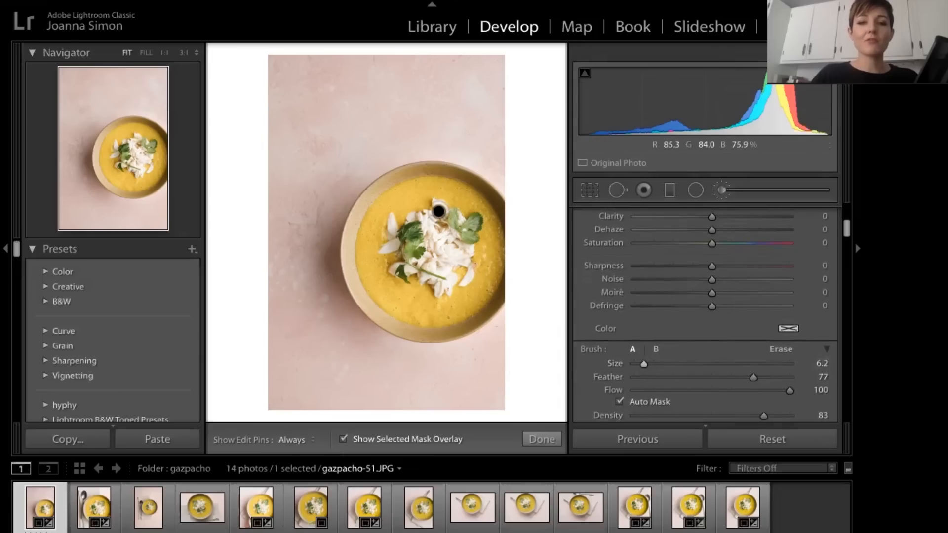
pyautogui.moveTo(439, 212)
pyautogui.mouseDown()
pyautogui.moveTo(445, 252)
pyautogui.moveTo(449, 243)
pyautogui.moveTo(442, 234)
pyautogui.moveTo(429, 264)
pyautogui.moveTo(446, 269)
pyautogui.moveTo(460, 250)
pyautogui.moveTo(439, 290)
pyautogui.moveTo(449, 251)
pyautogui.mouseUp()
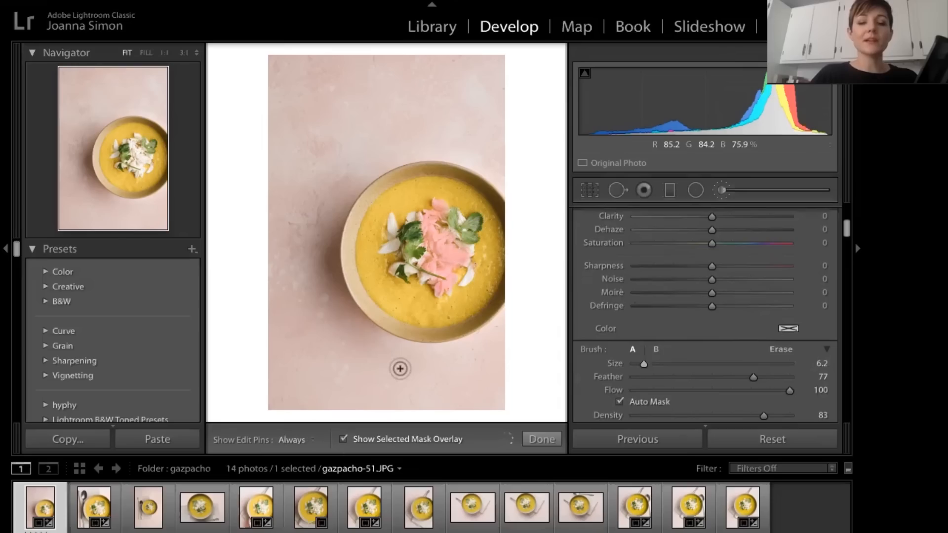
# Step: Hide the mask overlay and set the Texture of the brushed garnish to 61
pyautogui.press('o')
pyautogui.scroll(5, 660, 328)
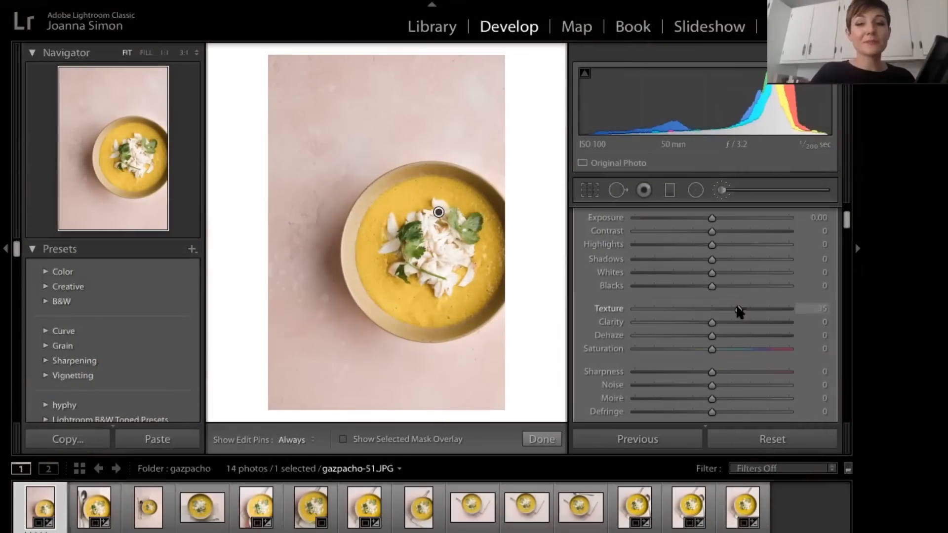
pyautogui.click(712, 308)
pyautogui.click(761, 308)
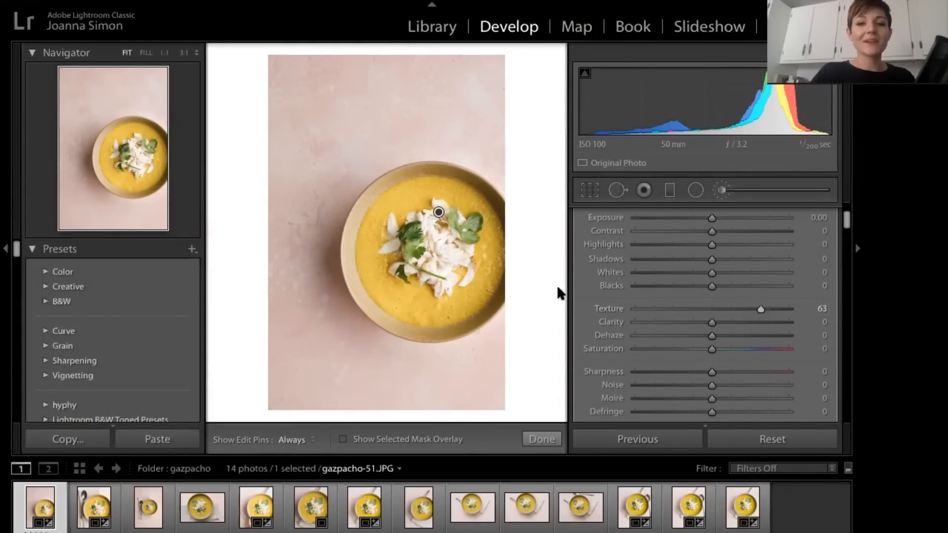
pyautogui.click(712, 306)
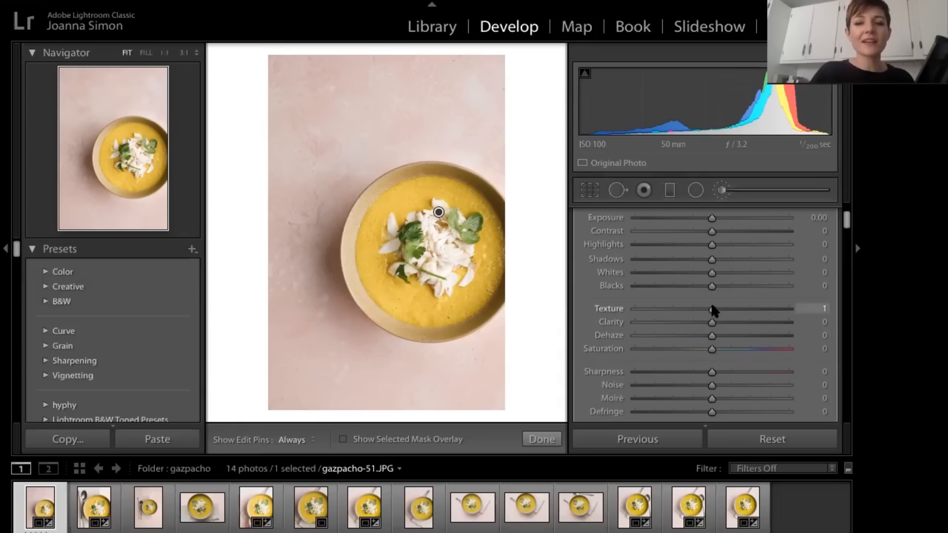
pyautogui.click(765, 309)
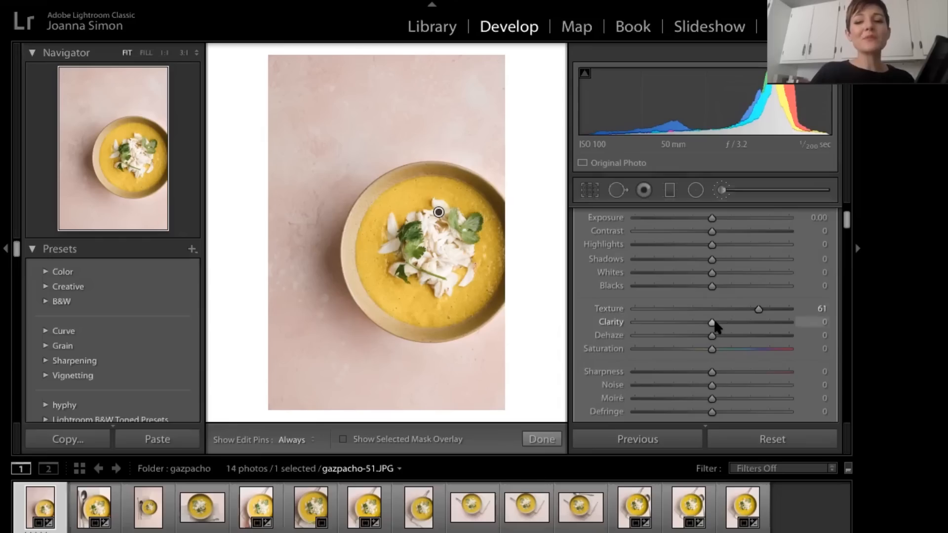
# Step: Set the Clarity of the brushed garnish to 14, finish the brush and compare the photo with its before version
pyautogui.moveTo(716, 323); pyautogui.dragTo(718, 325)
pyautogui.moveTo(718, 326); pyautogui.dragTo(717, 325)
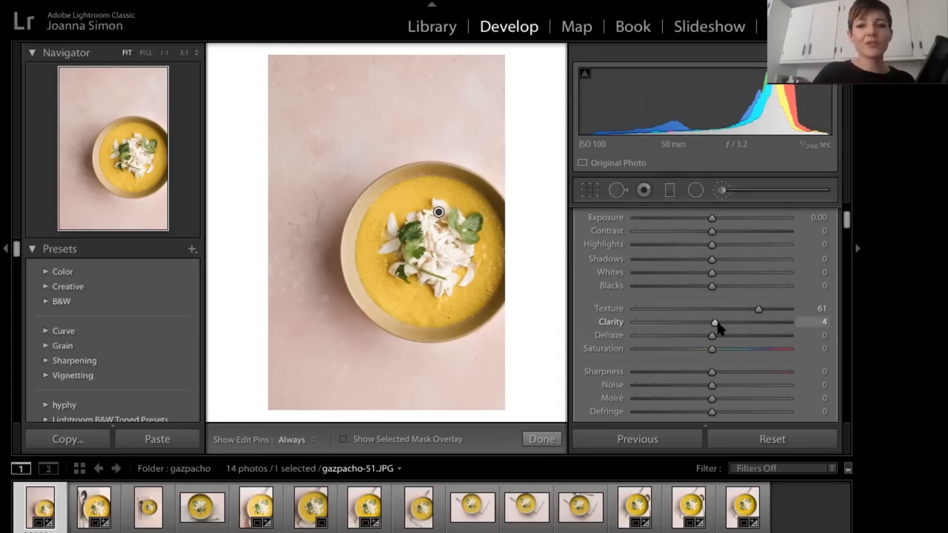
pyautogui.moveTo(718, 324)
pyautogui.mouseDown()
pyautogui.moveTo(765, 331)
pyautogui.moveTo(725, 324)
pyautogui.mouseUp()
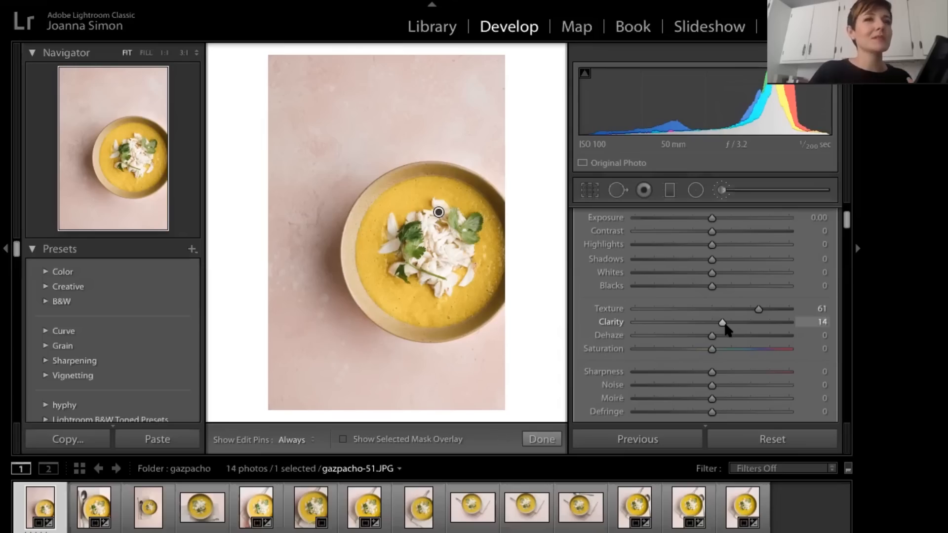
pyautogui.click(552, 439)
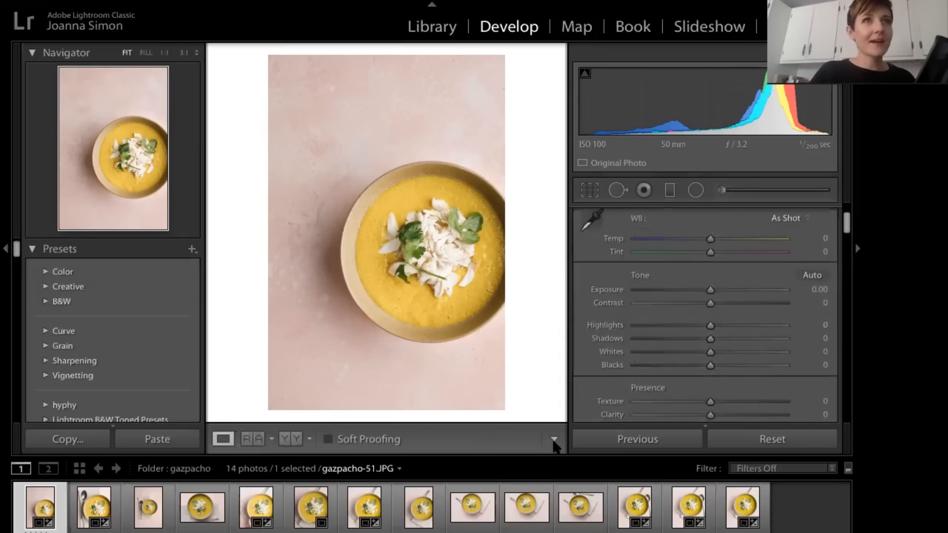
pyautogui.press('\\')
pyautogui.press('\\')
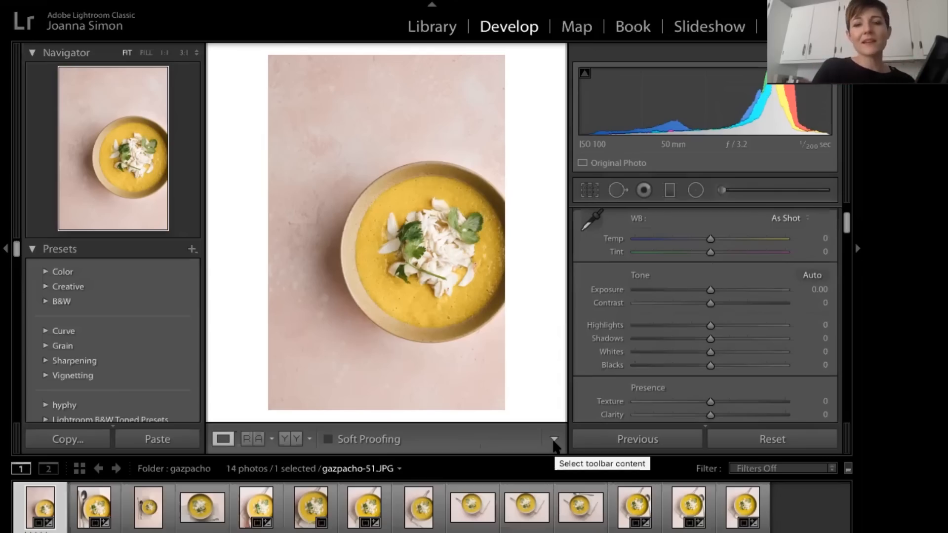
pyautogui.press('\\')
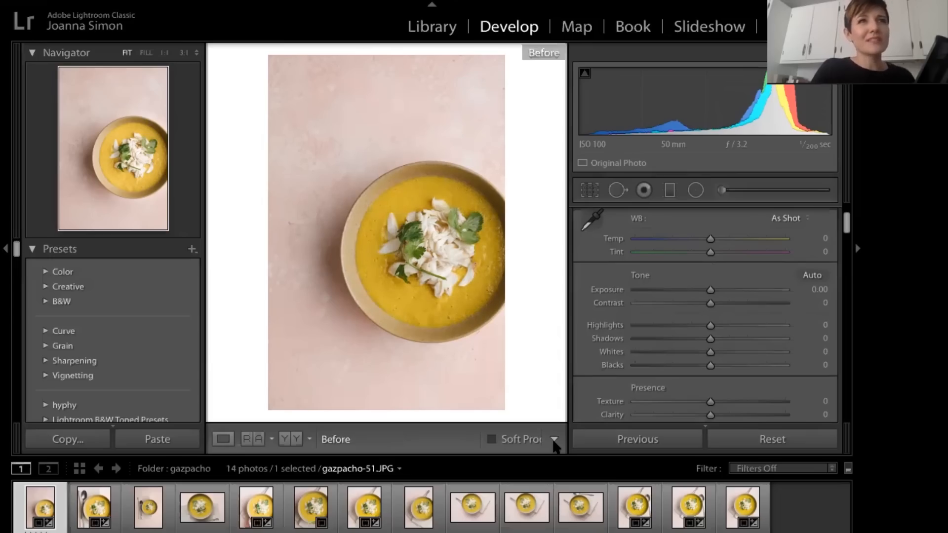
pyautogui.press('\\')
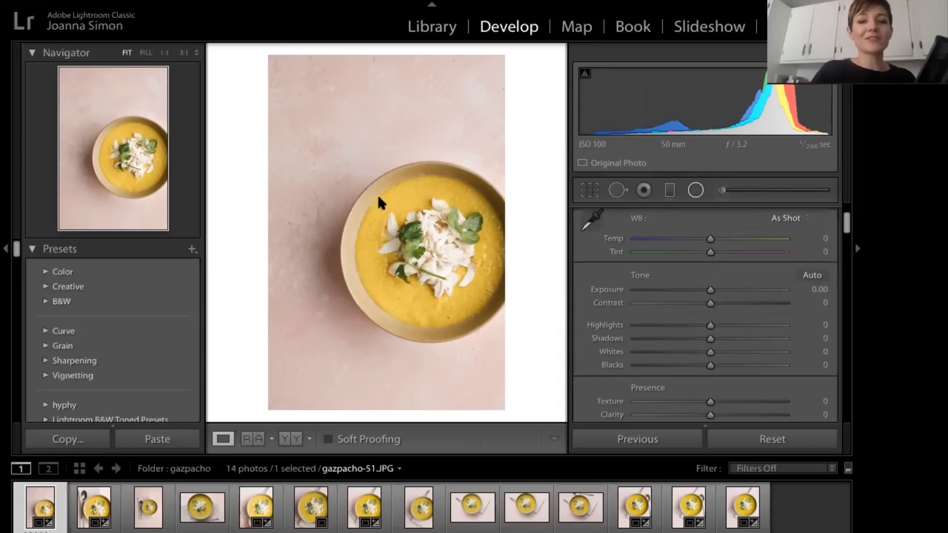
# Step: Draw a radial filter, show its mask overlay and centre the ellipse on the soup bowl
pyautogui.hotkey('shift', 'm')
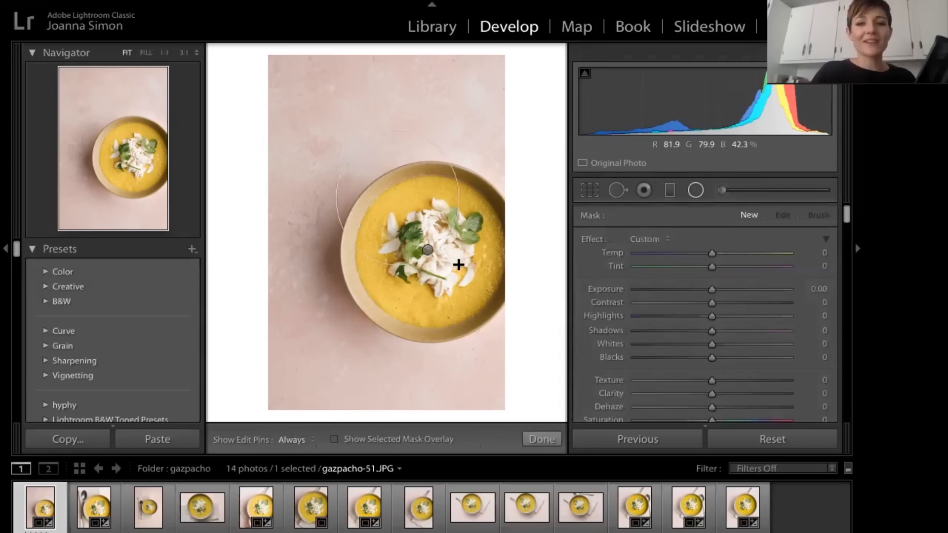
pyautogui.moveTo(491, 290); pyautogui.dragTo(517, 311)
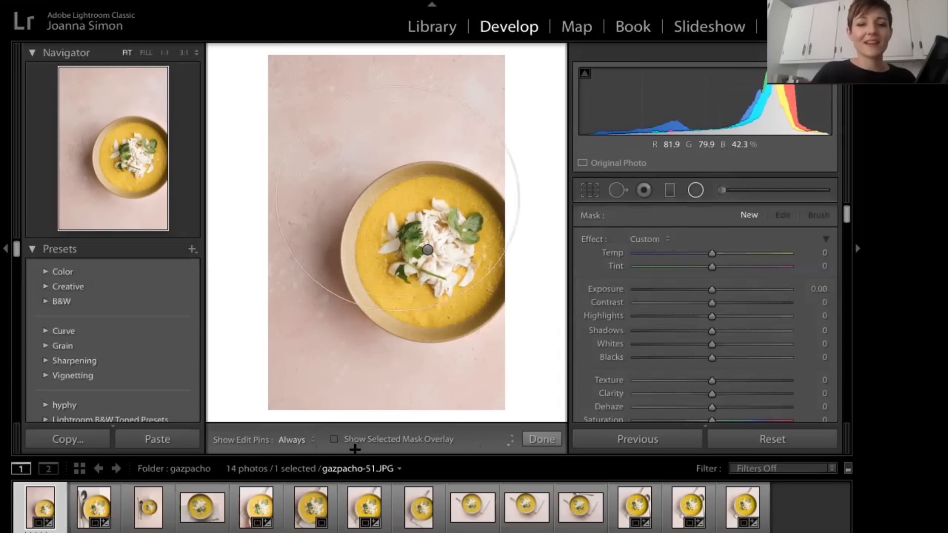
pyautogui.click(335, 440)
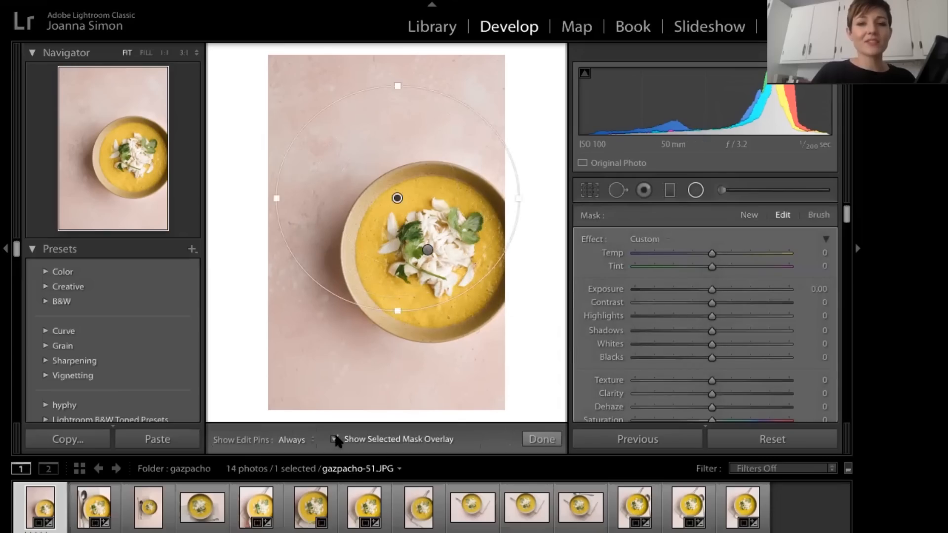
pyautogui.moveTo(397, 198); pyautogui.dragTo(430, 242)
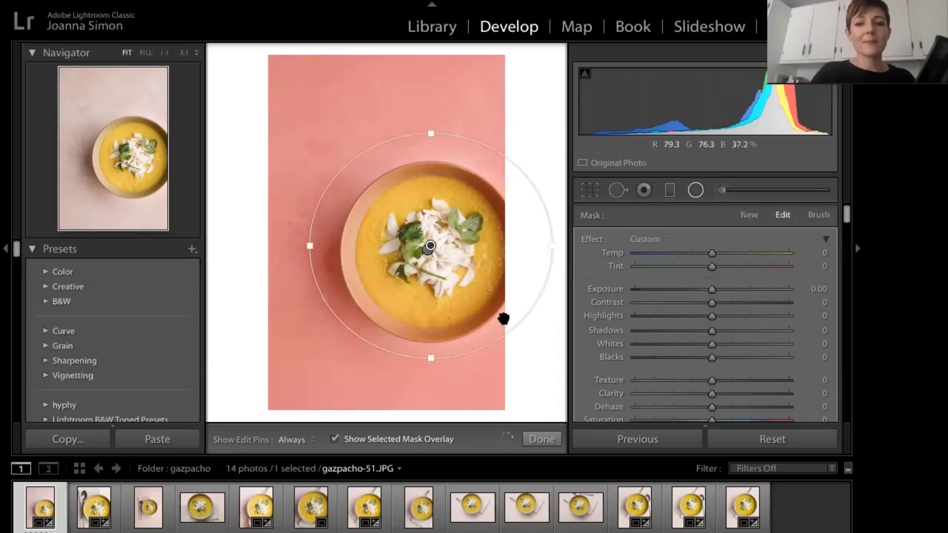
# Step: Set the radial filter's Feather to 26, and shift and slightly flatten its ellipse to fit around the bowl
pyautogui.scroll(-5, 634, 367)
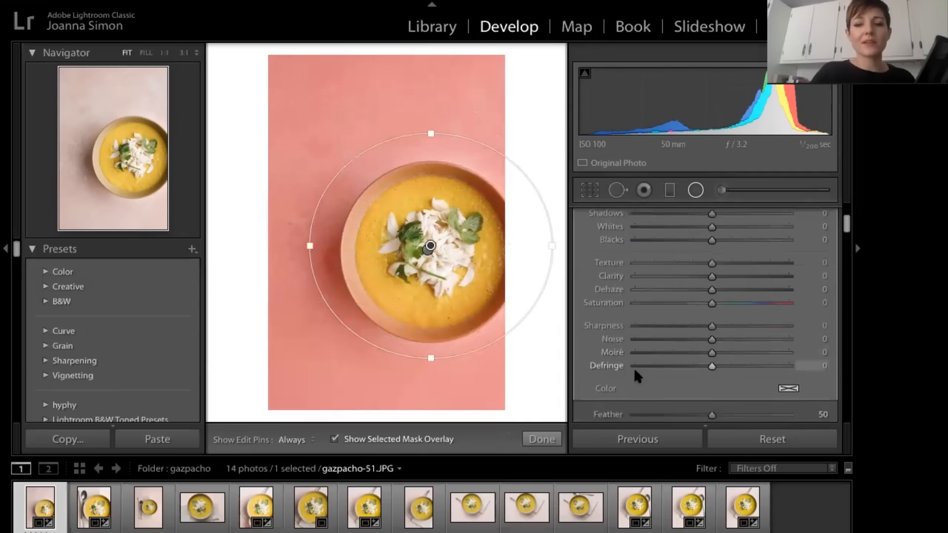
pyautogui.scroll(-2, 634, 368)
pyautogui.click(691, 389)
pyautogui.moveTo(692, 391); pyautogui.dragTo(672, 389)
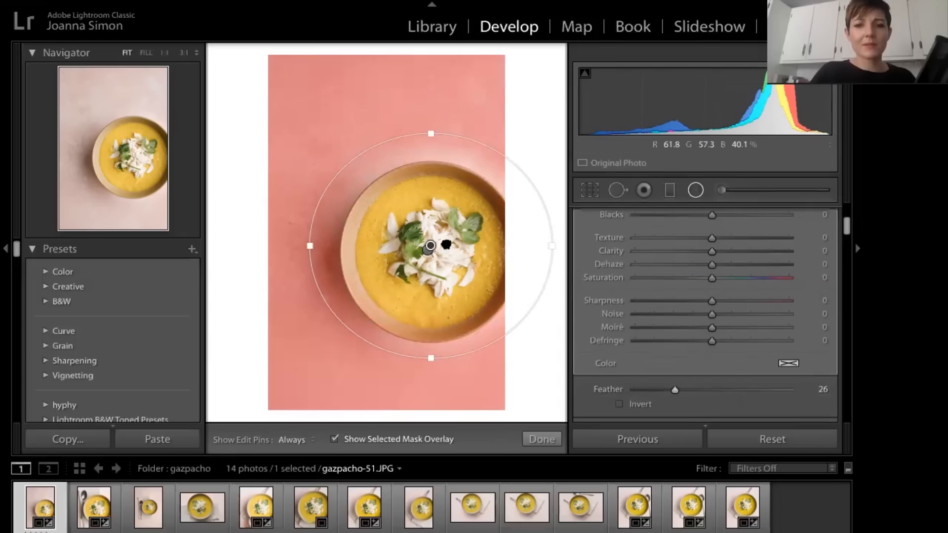
pyautogui.moveTo(444, 245); pyautogui.dragTo(437, 253)
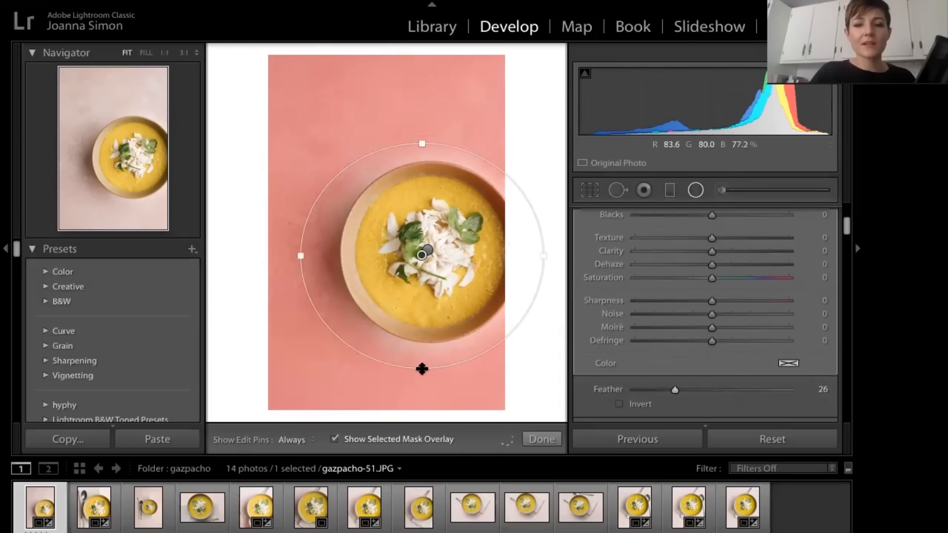
pyautogui.moveTo(420, 369); pyautogui.dragTo(421, 364)
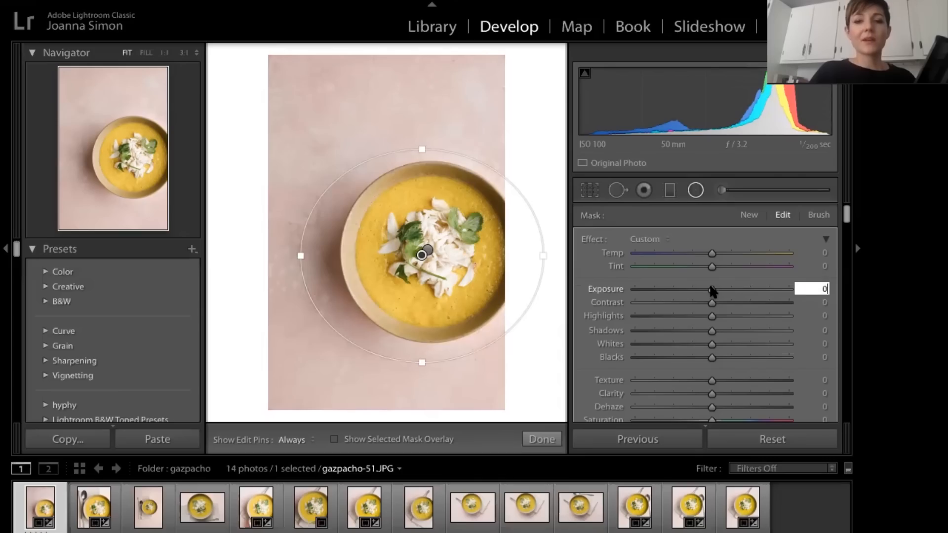
# Step: Set the radial filter's Exposure to −0.36 to darken the background, finish the filter and compare the before and after views
pyautogui.moveTo(710, 291); pyautogui.dragTo(705, 294)
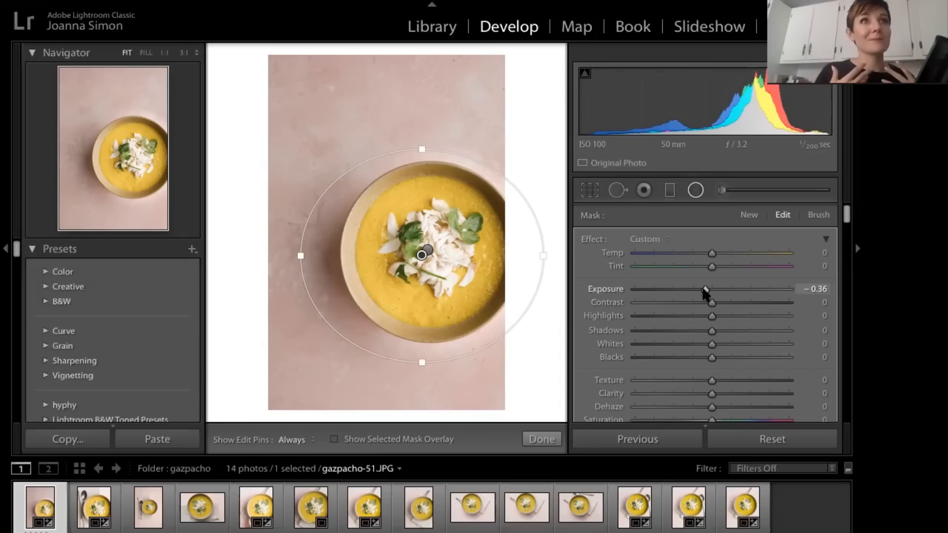
pyautogui.click(543, 439)
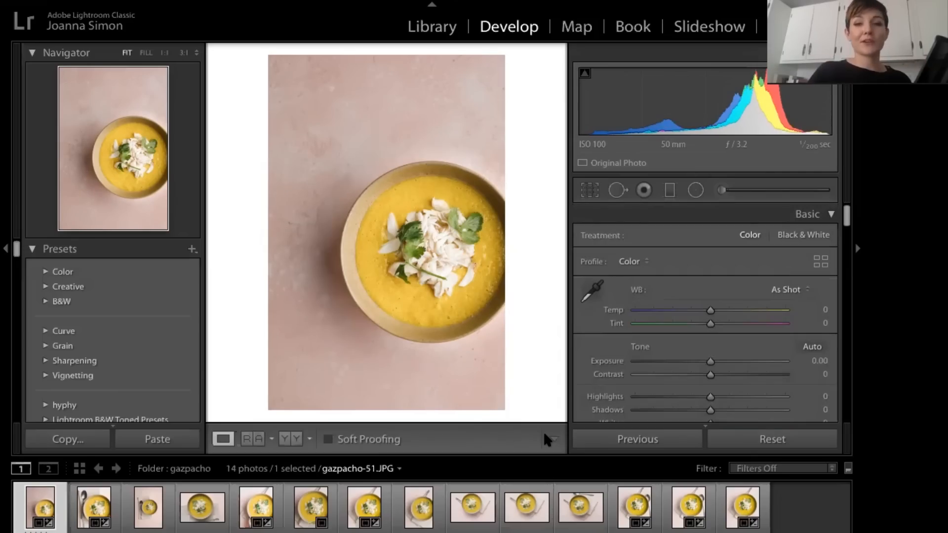
pyautogui.press('\\')
pyautogui.press('\\')
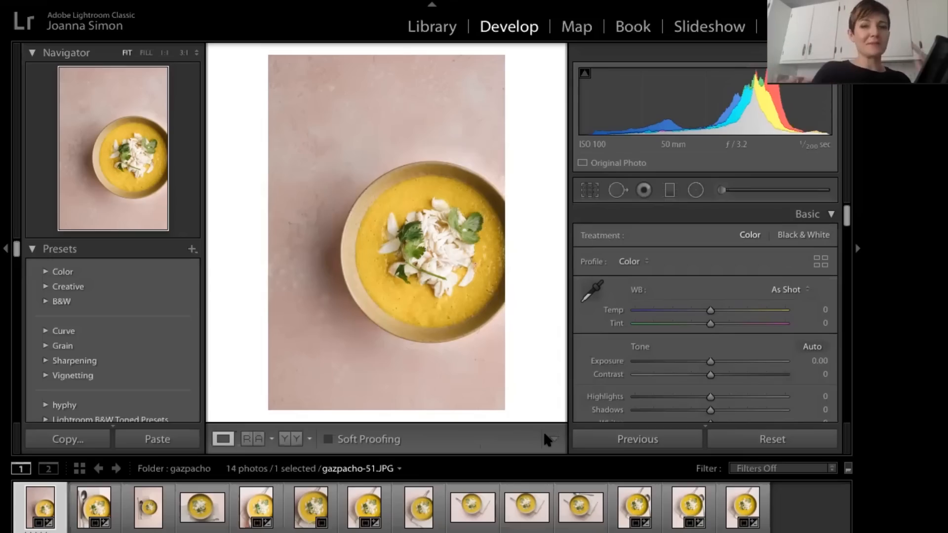
pyautogui.press('\\')
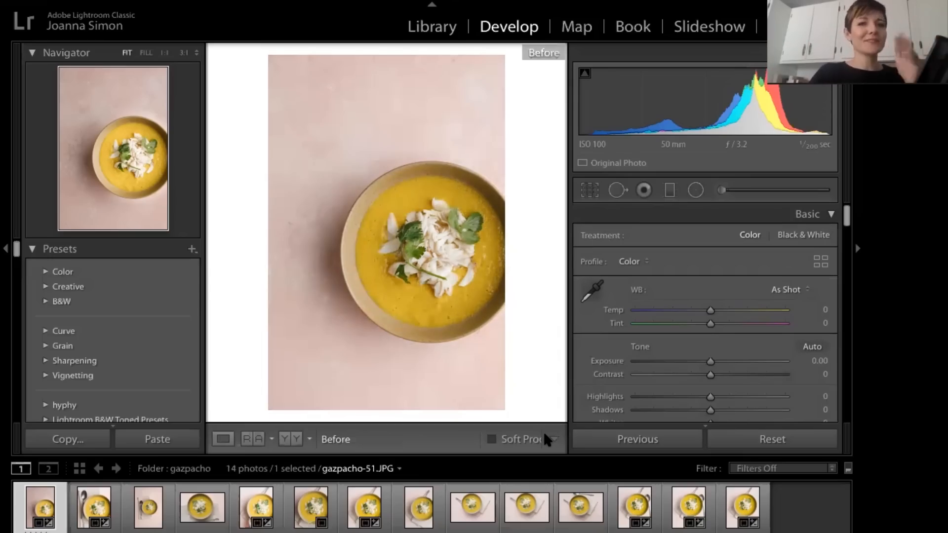
pyautogui.press('\\')
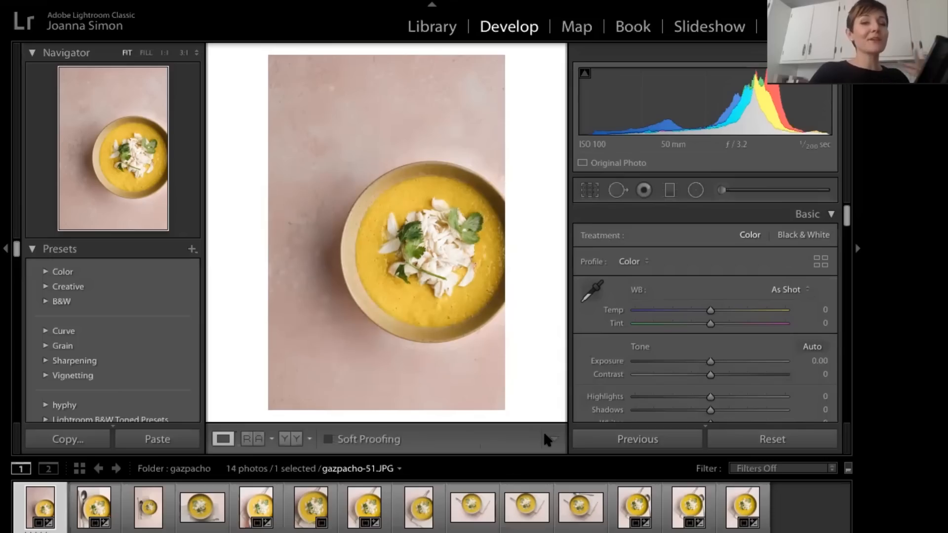